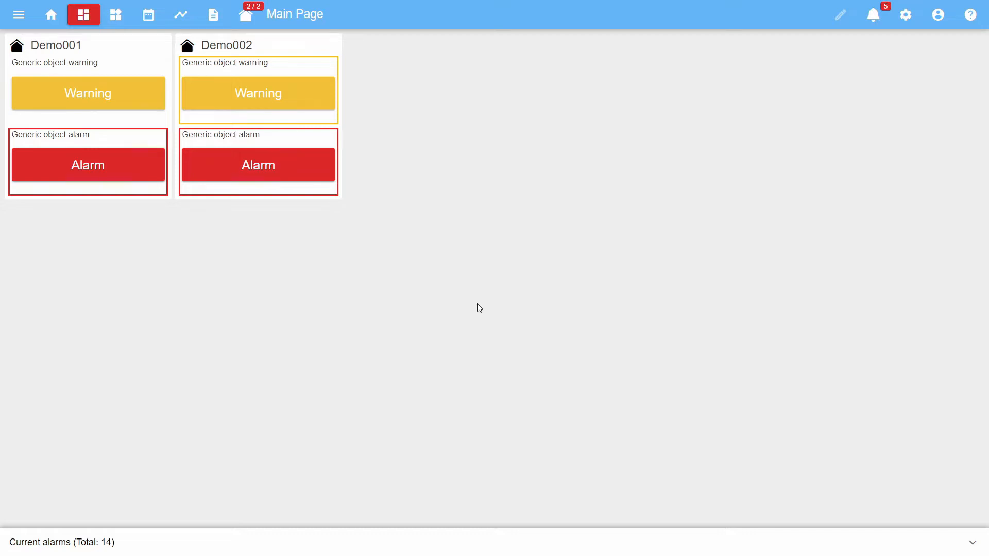
# Open the Users settings page, collapse the Users section and keep the Roles section expanded.
pyautogui.click(906, 16)
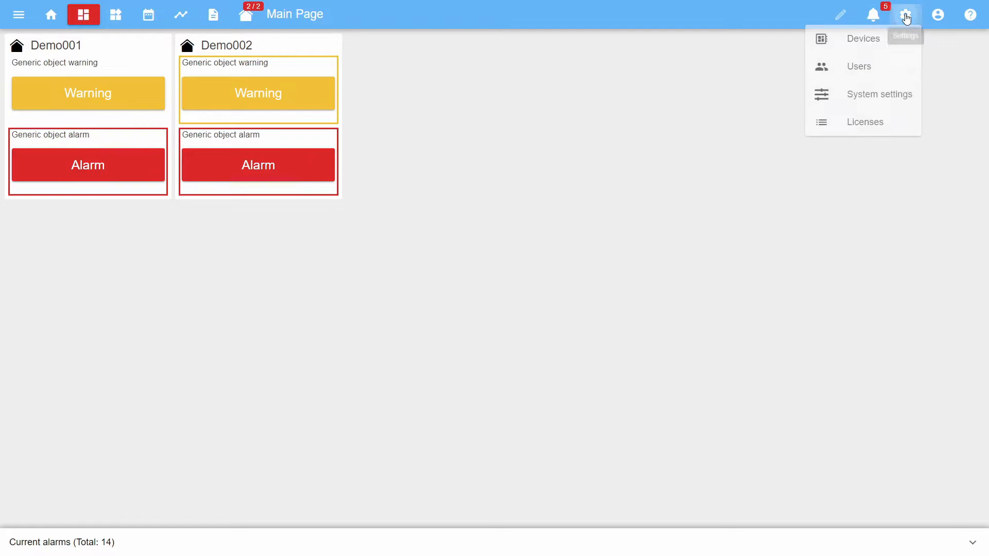
pyautogui.click(873, 67)
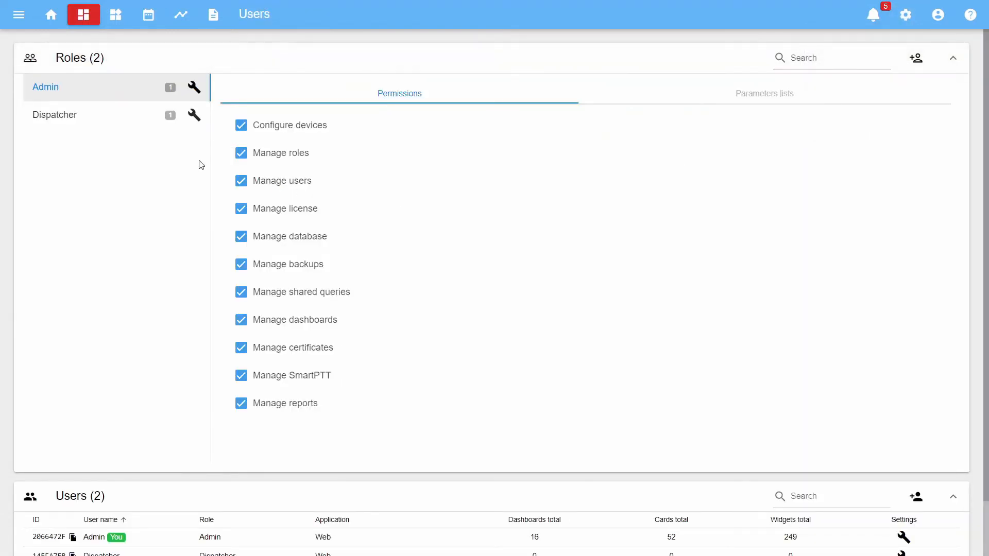
pyautogui.click(134, 62)
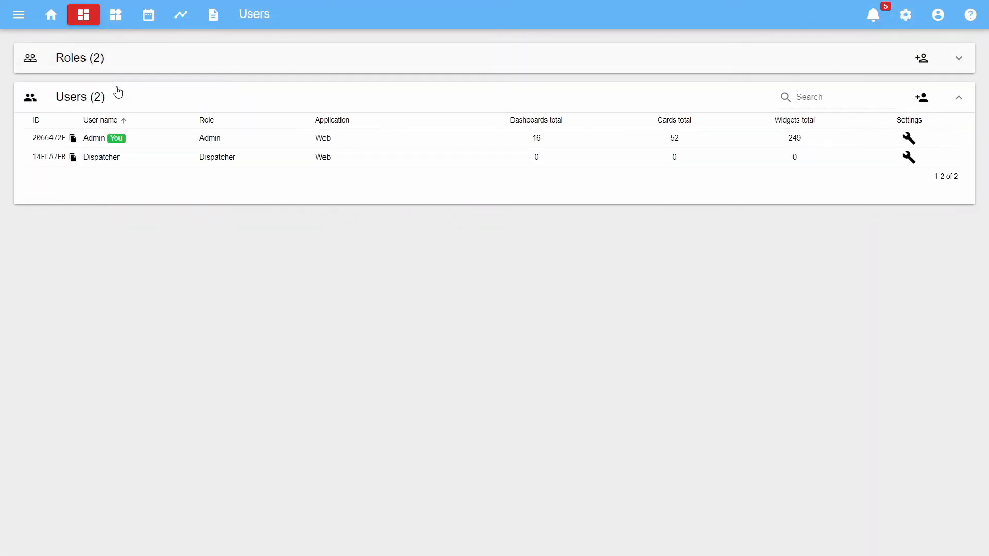
pyautogui.click(121, 97)
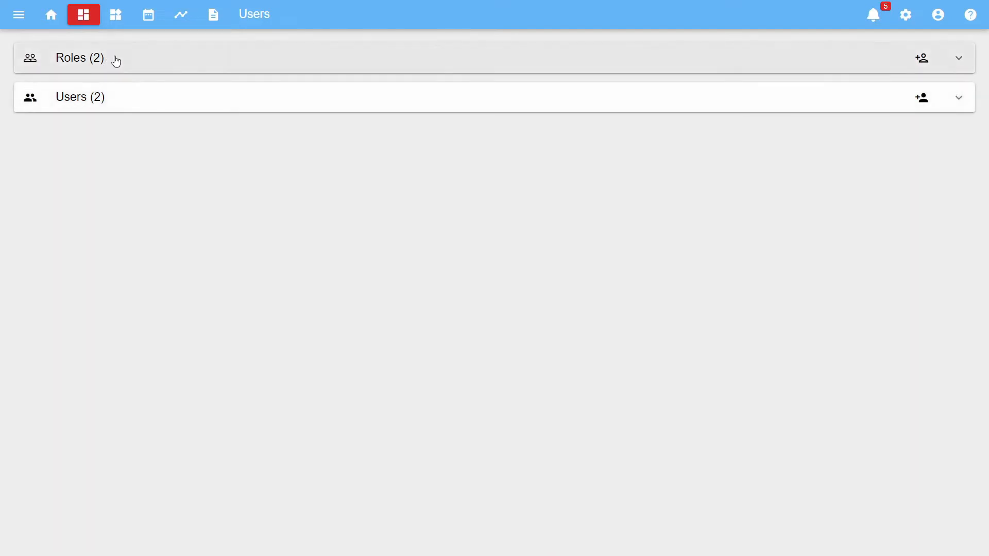
pyautogui.click(116, 59)
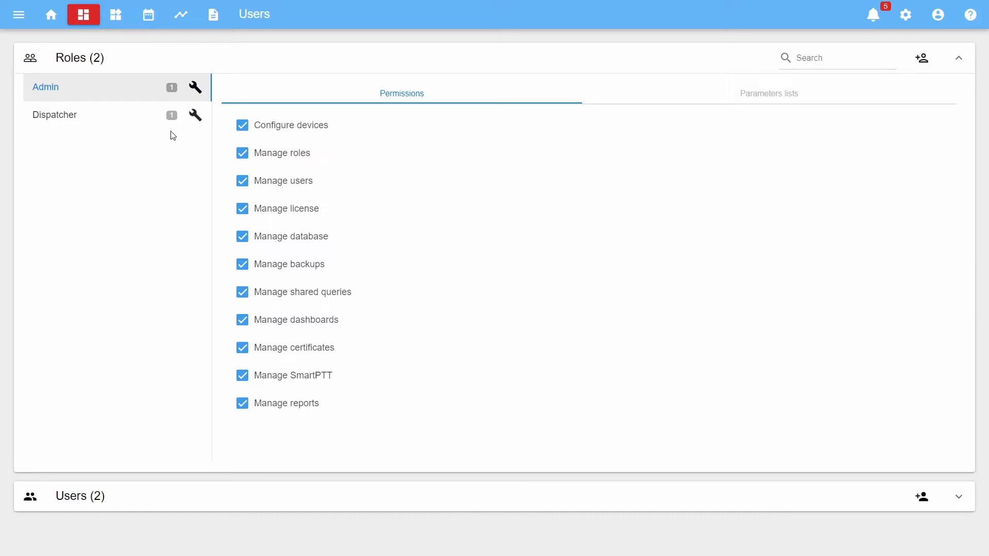
# Create a new role named Operator.
pyautogui.click(922, 58)
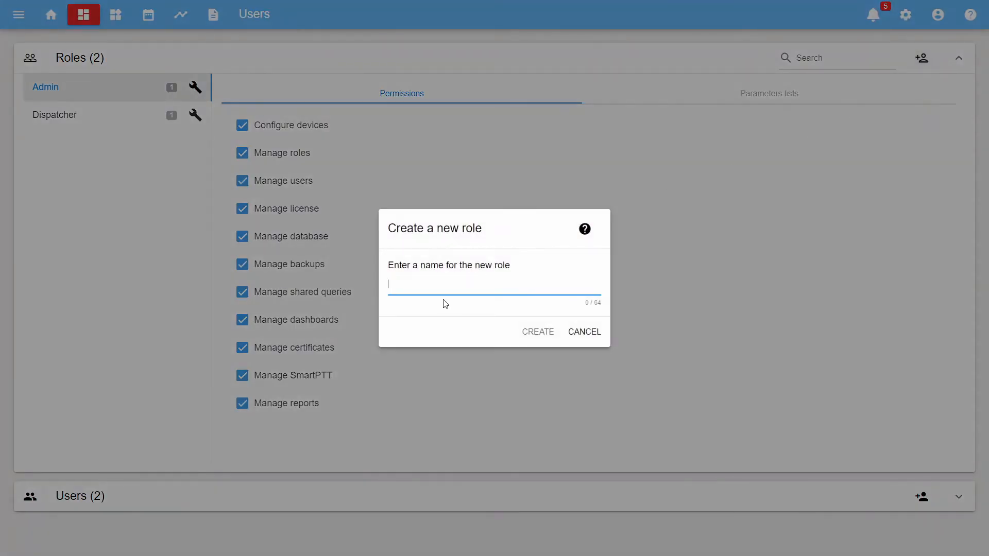
pyautogui.write('Operator')
pyautogui.press('Return')
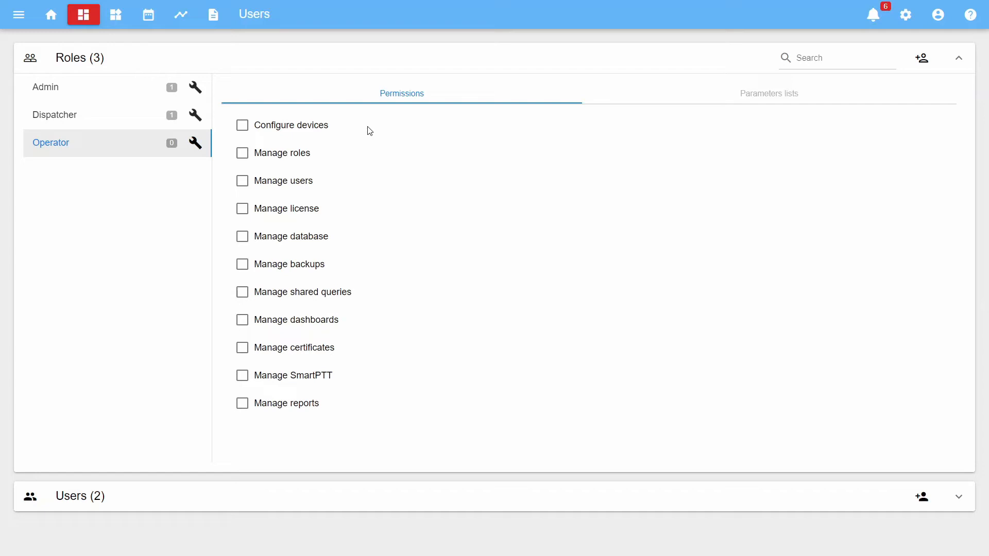
# Grant the Operator role the permissions Manage backups, Manage shared queries, Manage dashboards and Manage reports.
pyautogui.click(303, 270)
pyautogui.click(308, 321)
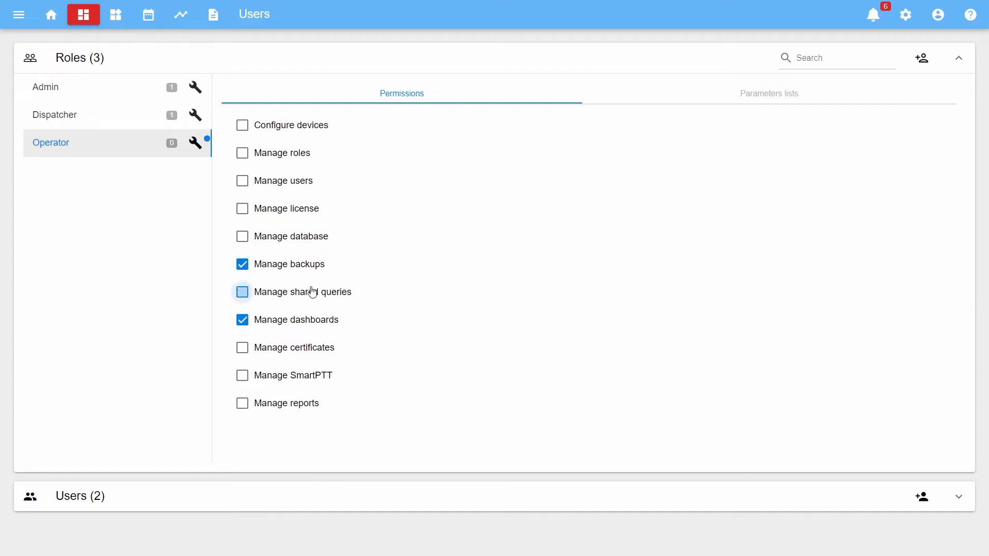
pyautogui.click(312, 292)
pyautogui.click(305, 408)
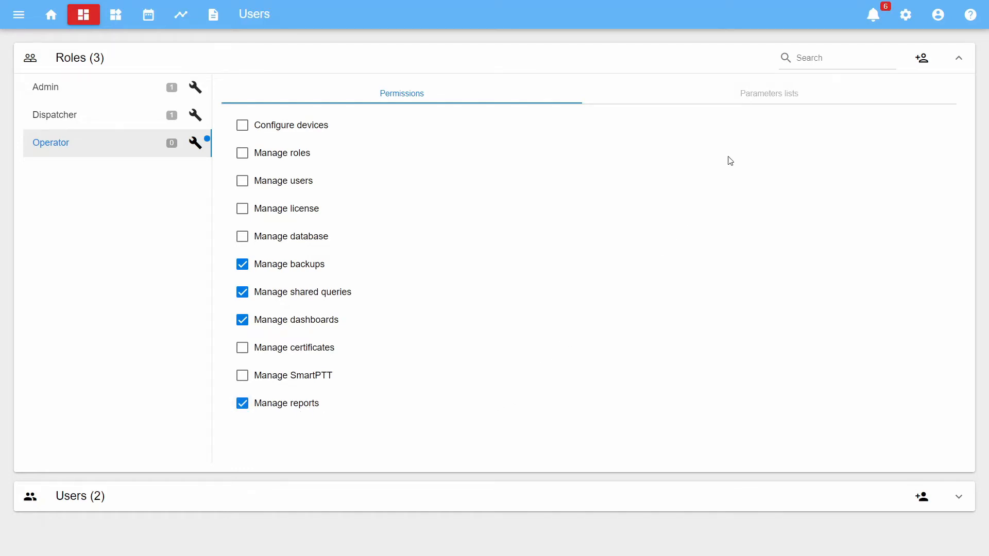
# Enable Can control, Get alarms and Can acknowledge for all parameters of the Operator role.
pyautogui.click(753, 95)
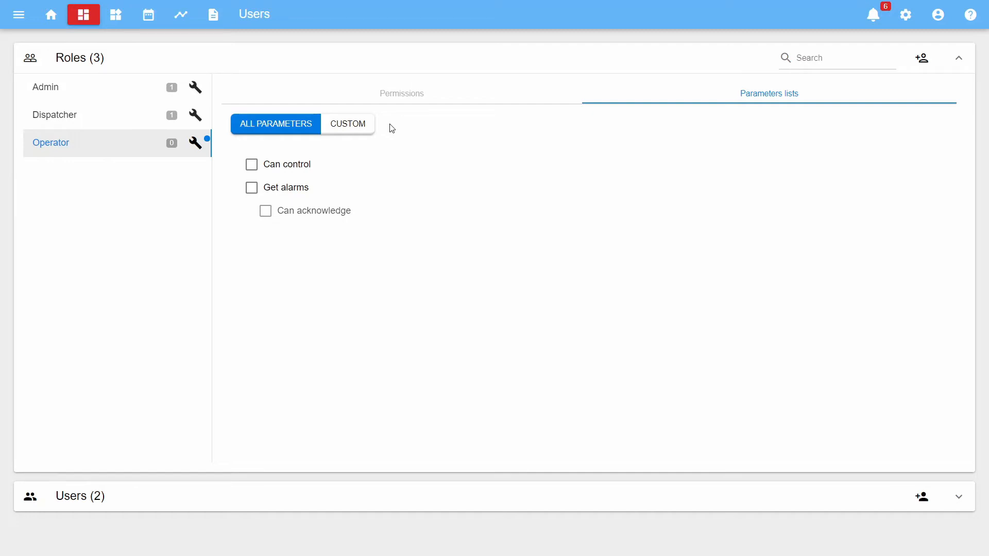
pyautogui.click(292, 168)
pyautogui.click(298, 189)
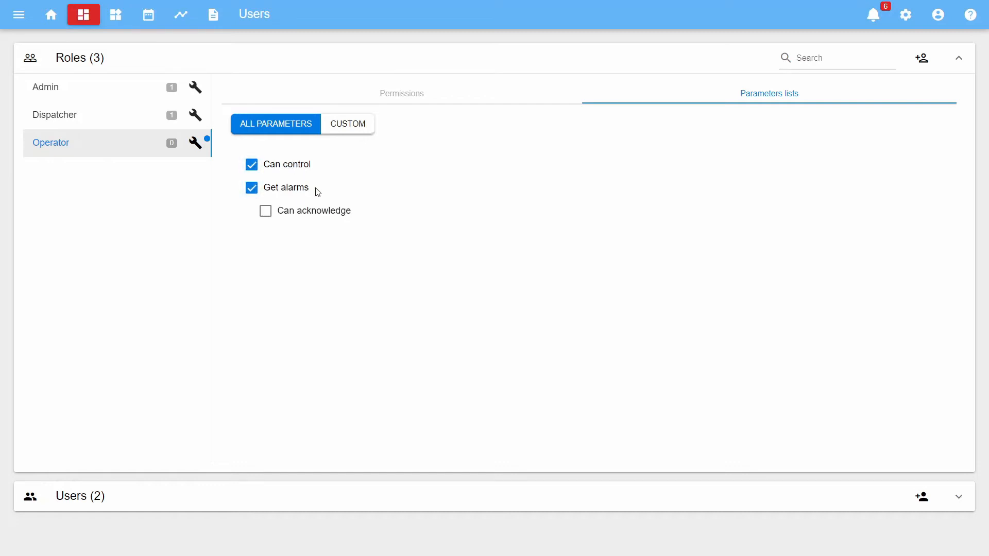
pyautogui.click(345, 221)
# Switch the Operator role to custom parameters and add a list named "Parameters list 1".
pyautogui.click(354, 132)
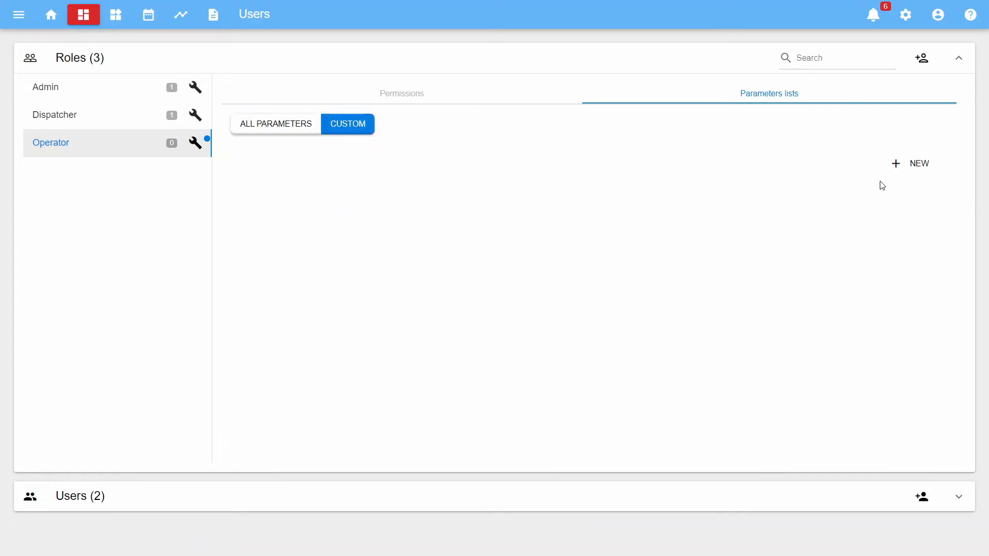
pyautogui.click(918, 165)
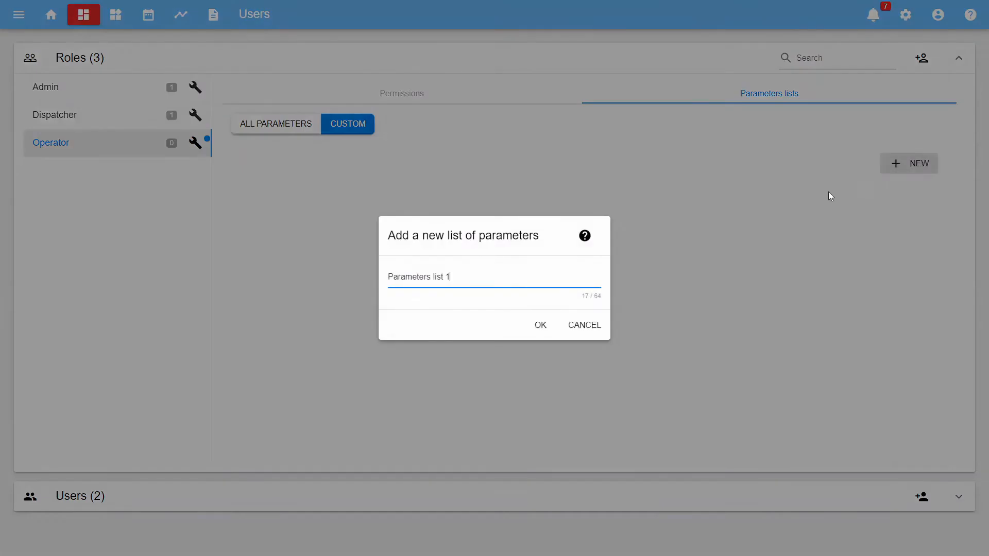
pyautogui.click(541, 328)
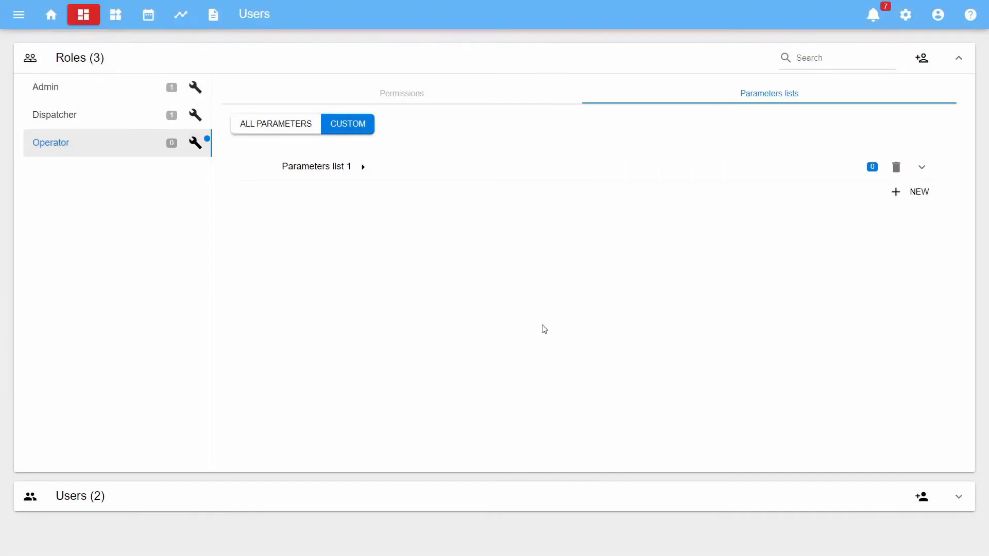
# Filter Parameters list 1 by "Analog out" and include analog outputs #1 and #2 of both Demo001 and Demo002.
pyautogui.click(484, 174)
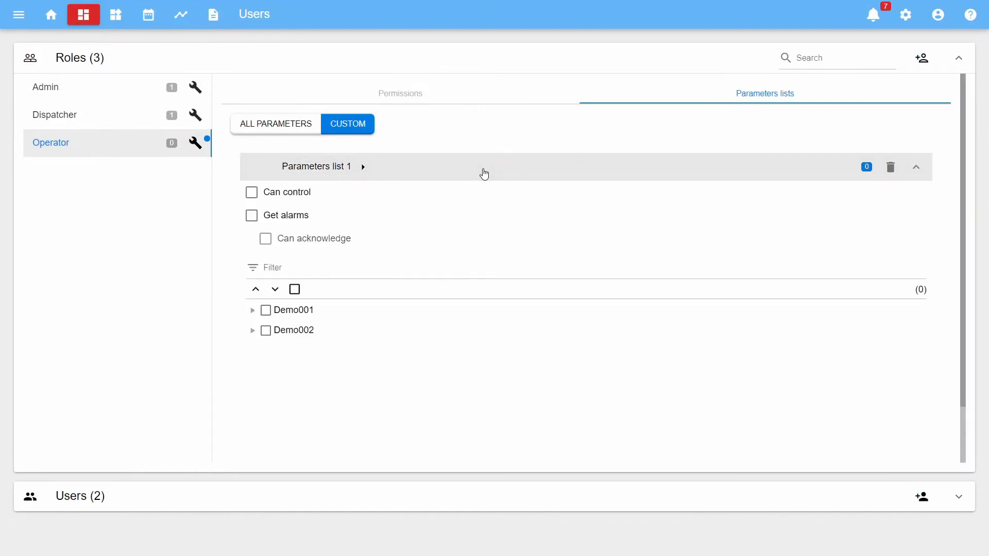
pyautogui.click(366, 267)
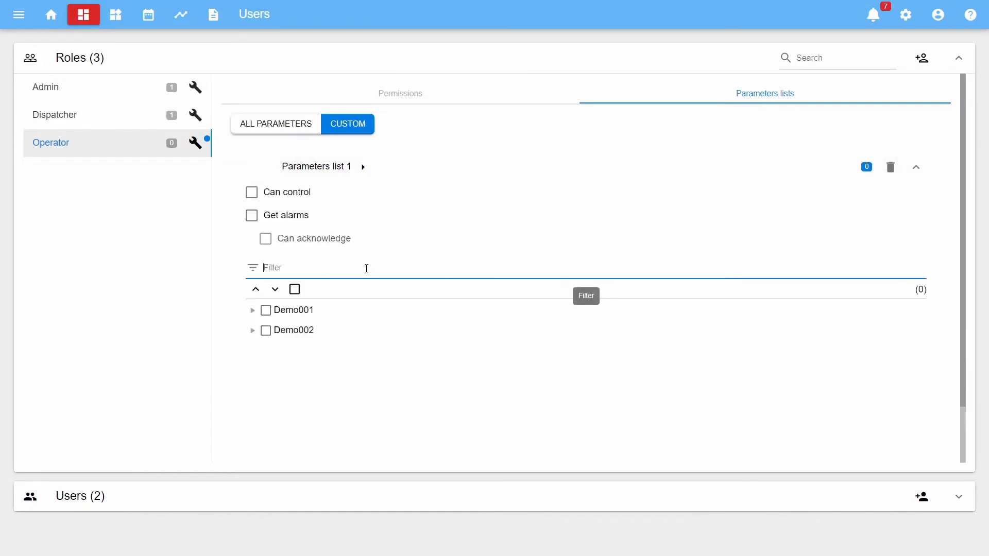
pyautogui.write('Analog out')
pyautogui.click(252, 310)
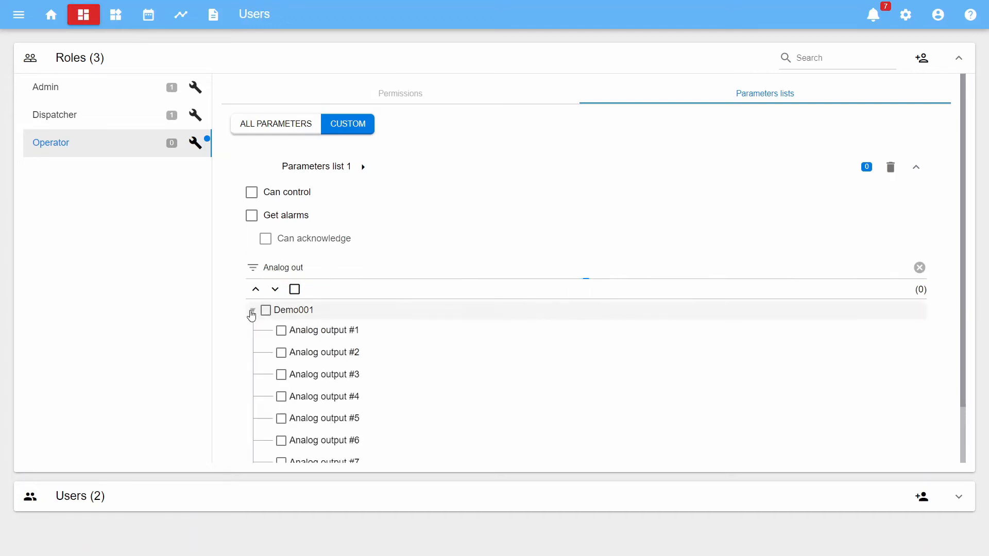
pyautogui.click(280, 331)
pyautogui.click(282, 353)
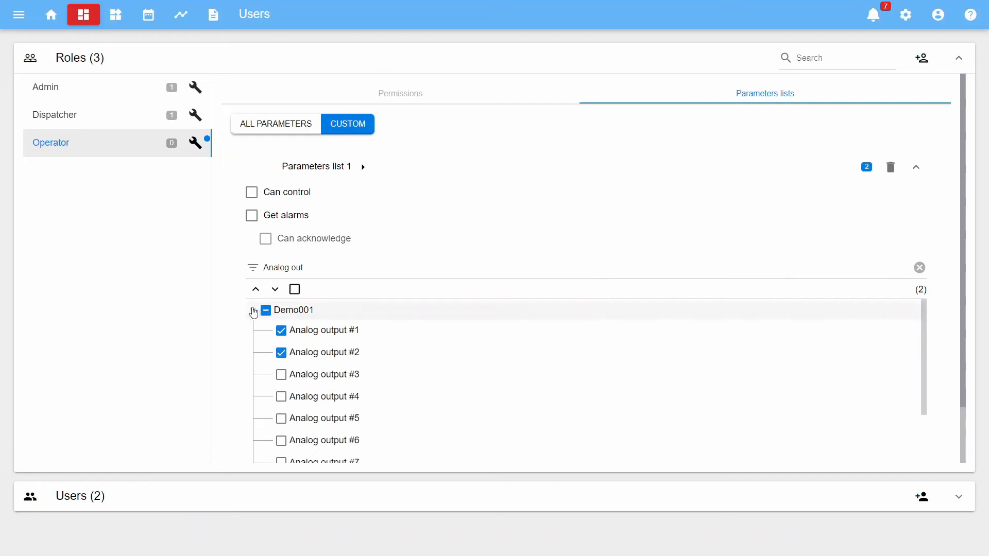
pyautogui.click(252, 310)
pyautogui.click(253, 330)
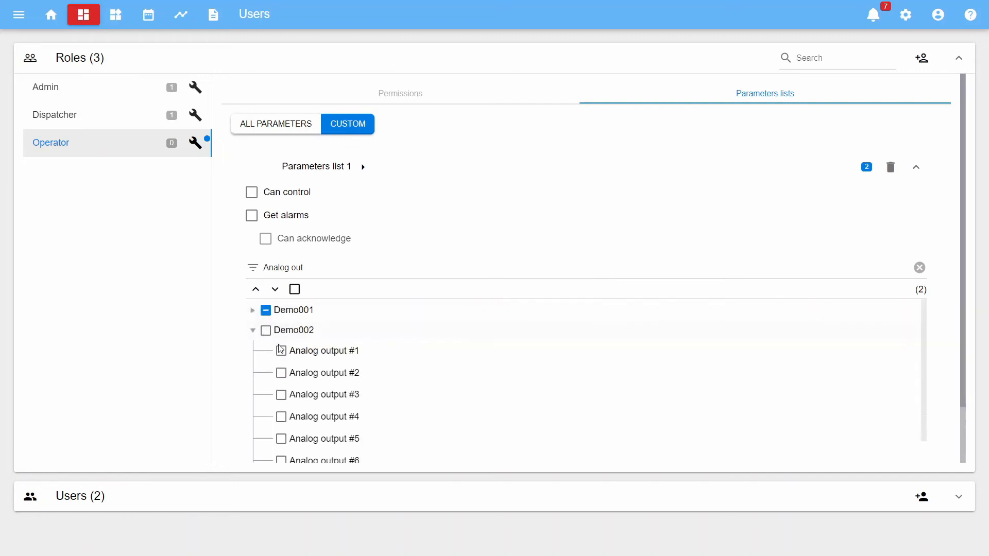
pyautogui.click(281, 350)
pyautogui.click(281, 372)
pyautogui.click(253, 330)
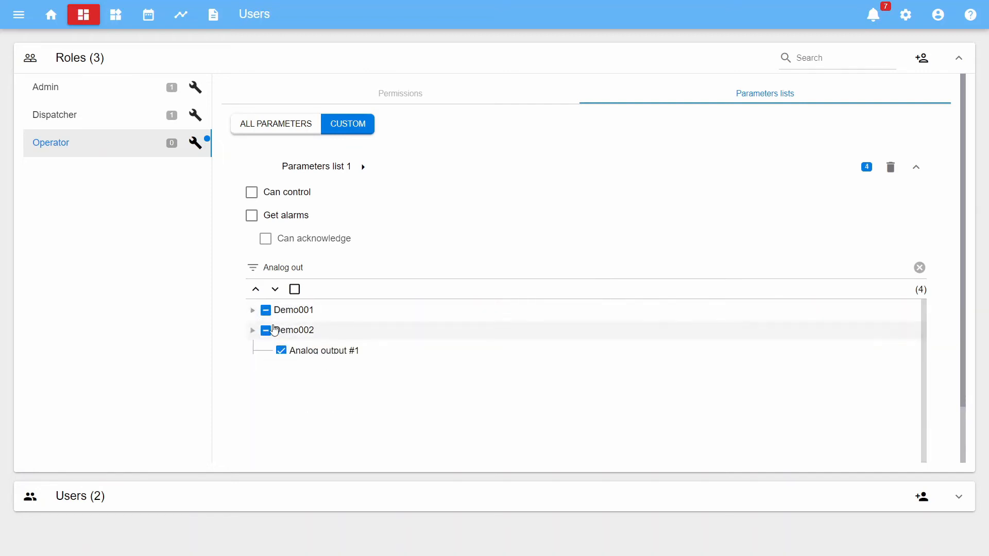
# Enable Can control for Parameters list 1 and apply the changes to the Operator role.
pyautogui.click(250, 193)
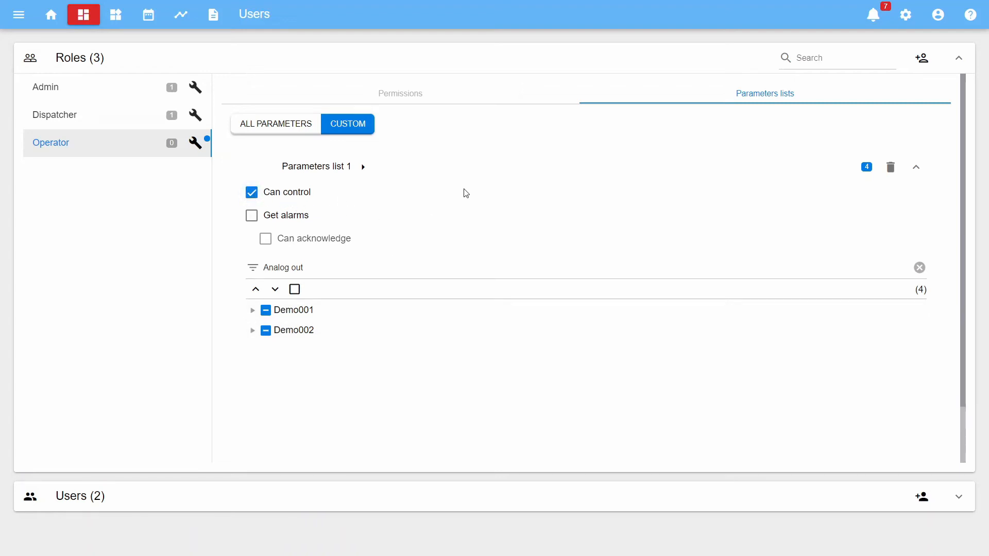
pyautogui.click(469, 168)
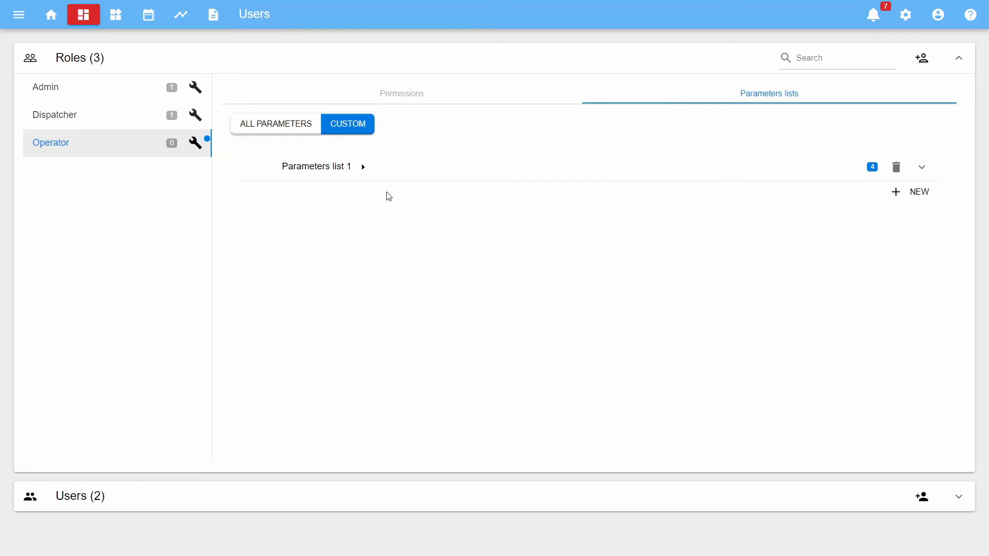
pyautogui.moveTo(208, 147)
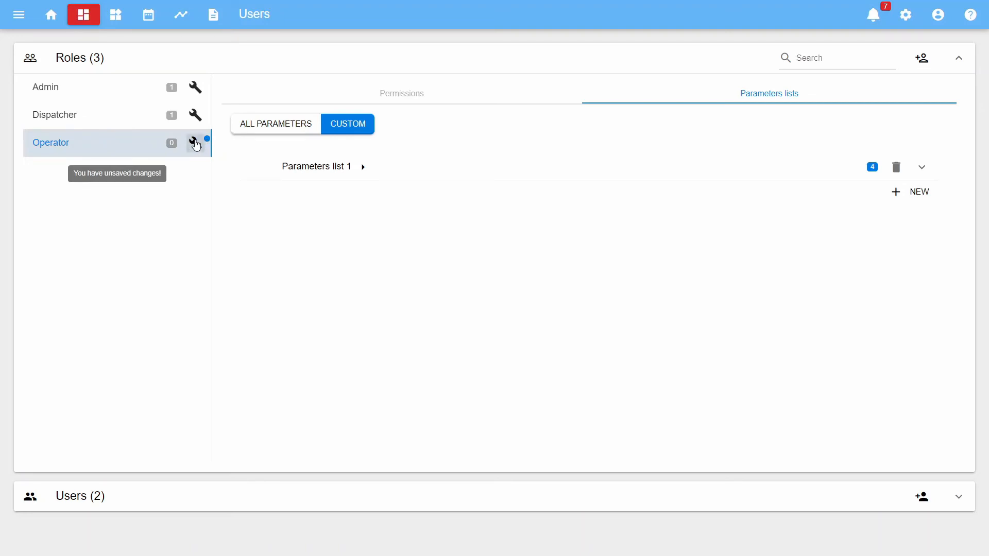
pyautogui.click(196, 146)
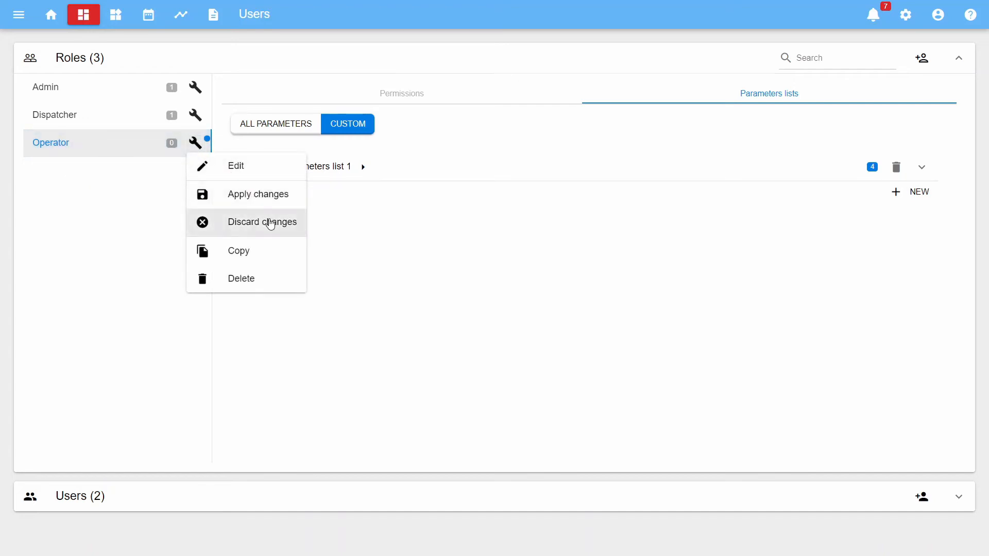
pyautogui.click(267, 196)
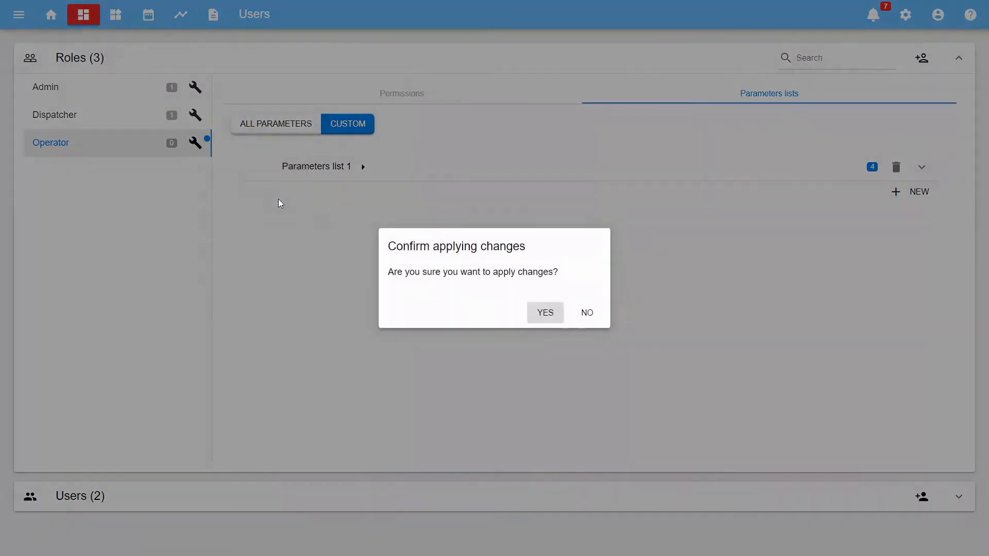
pyautogui.click(538, 321)
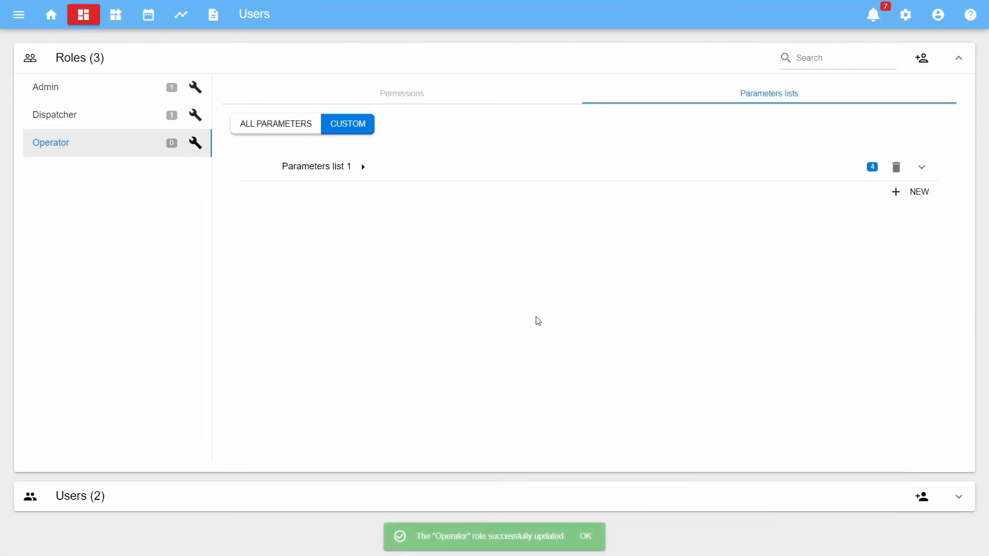
# Collapse the Roles section and expand the Users section.
pyautogui.click(342, 70)
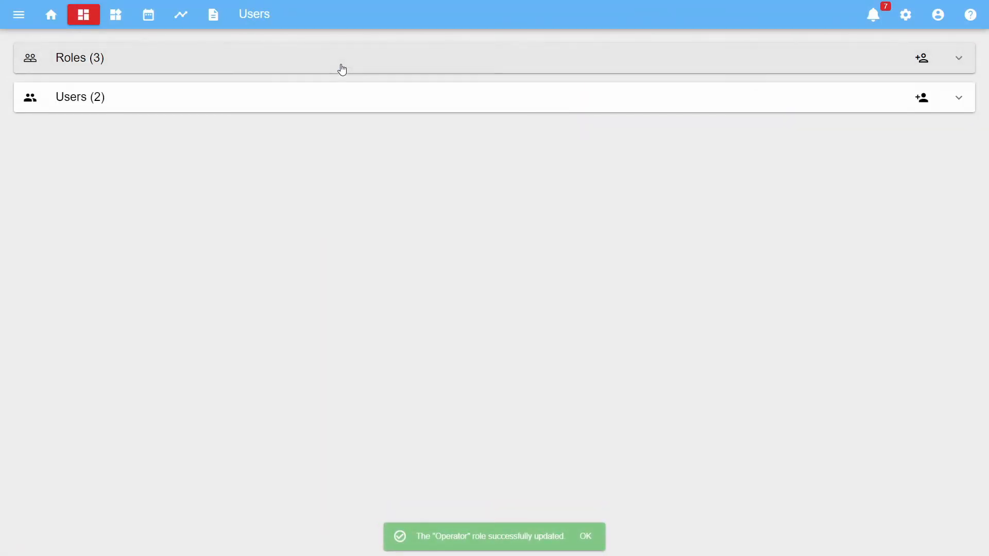
pyautogui.click(344, 97)
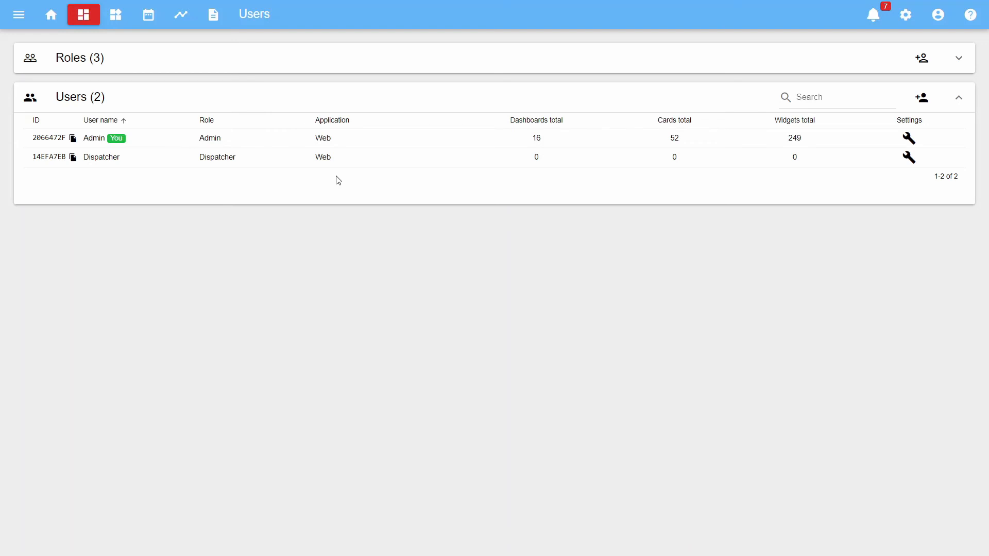
pyautogui.click(118, 16)
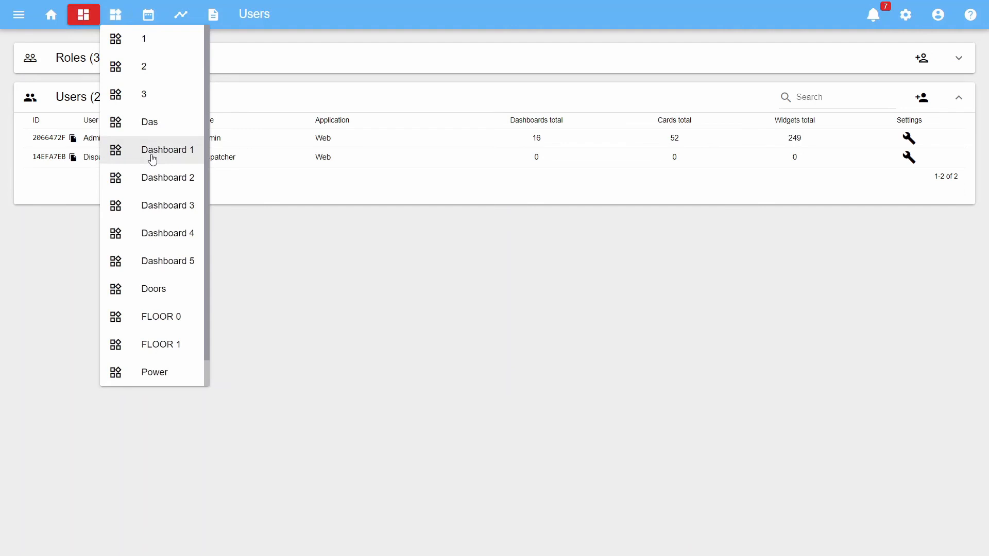
pyautogui.click(84, 16)
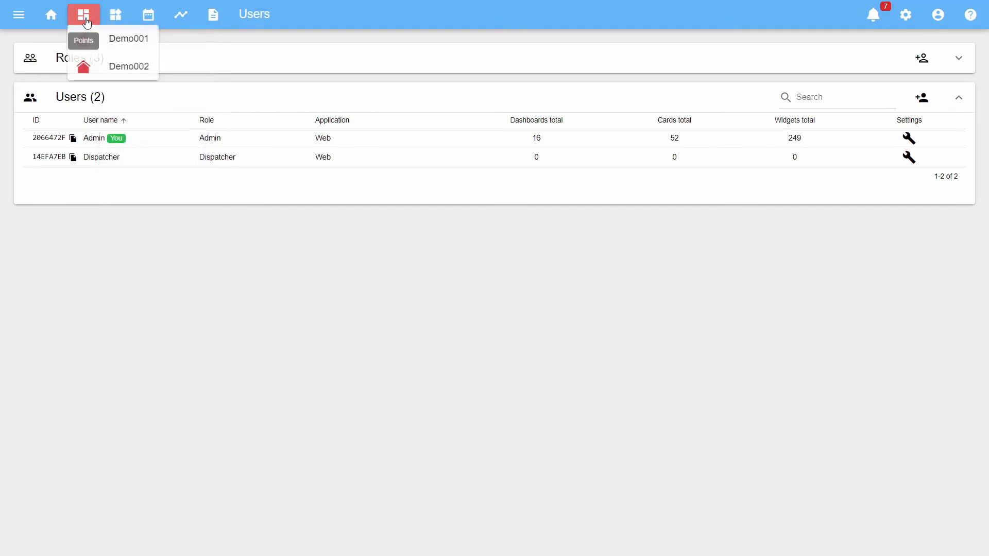
pyautogui.click(550, 192)
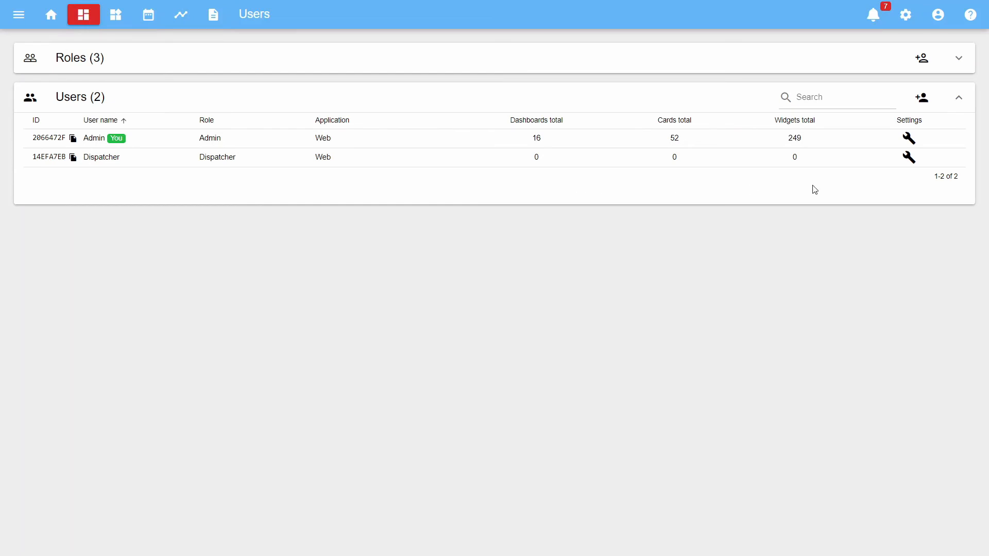
# Start adding a new user, entering the person's first name as user name and filling in the new password and its confirmation.
pyautogui.click(923, 106)
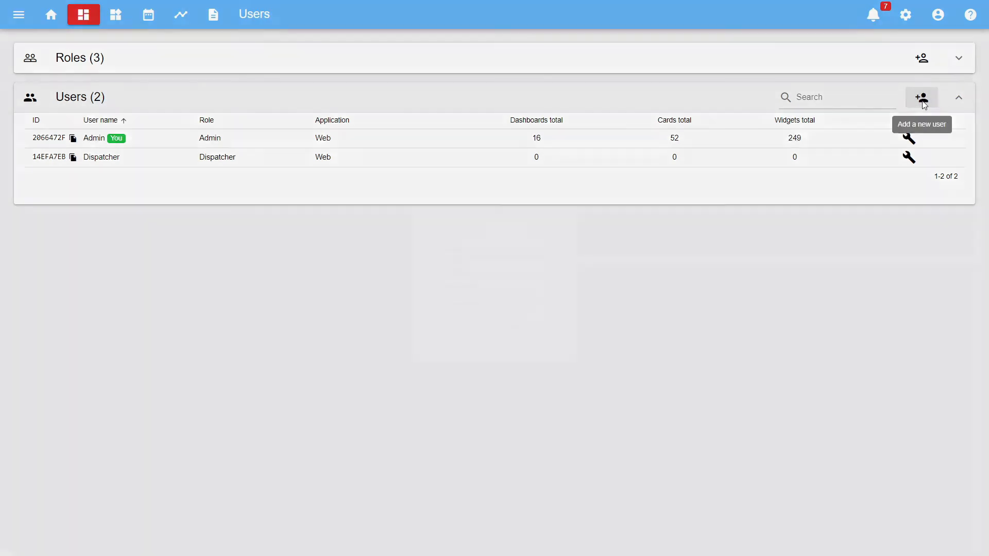
pyautogui.click(474, 220)
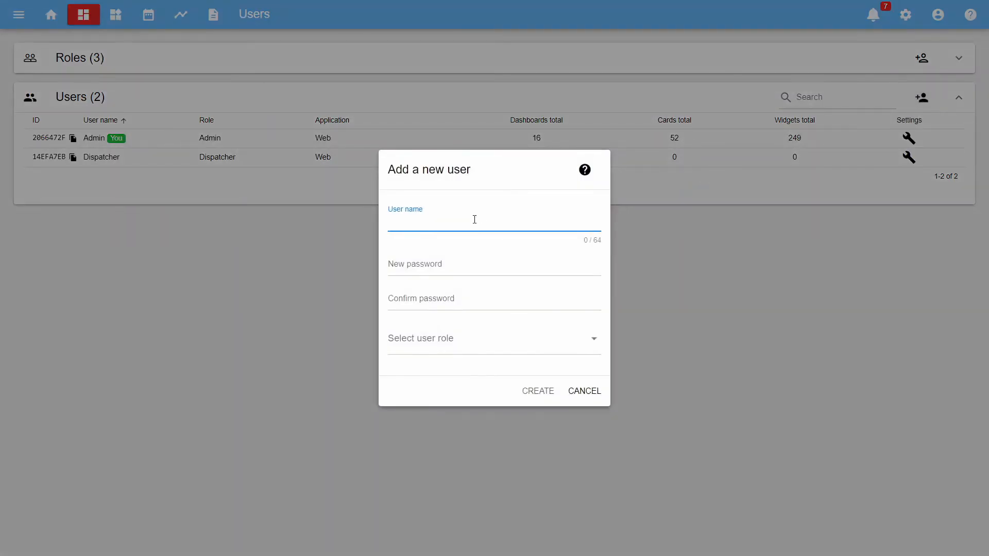
pyautogui.write('John')
pyautogui.press('Tab')
pyautogui.write('a')
pyautogui.press('Tab')
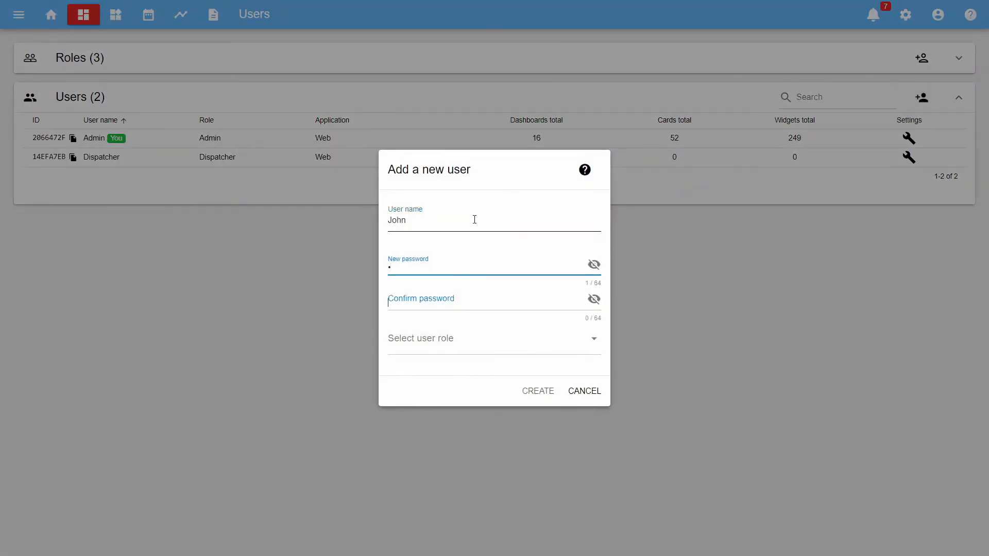
pyautogui.write('a')
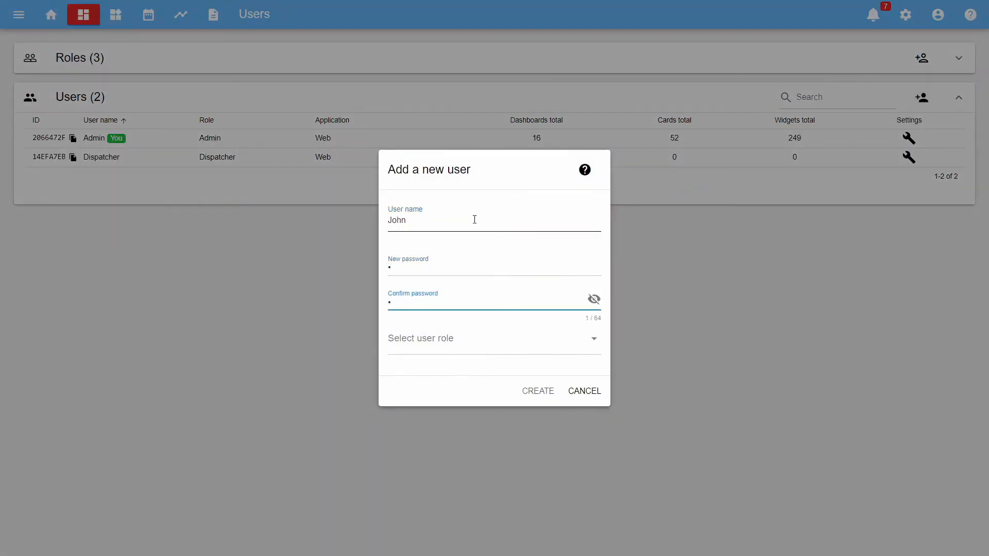
# Assign the Operator role to the new user and create the account.
pyautogui.click(442, 350)
pyautogui.click(417, 423)
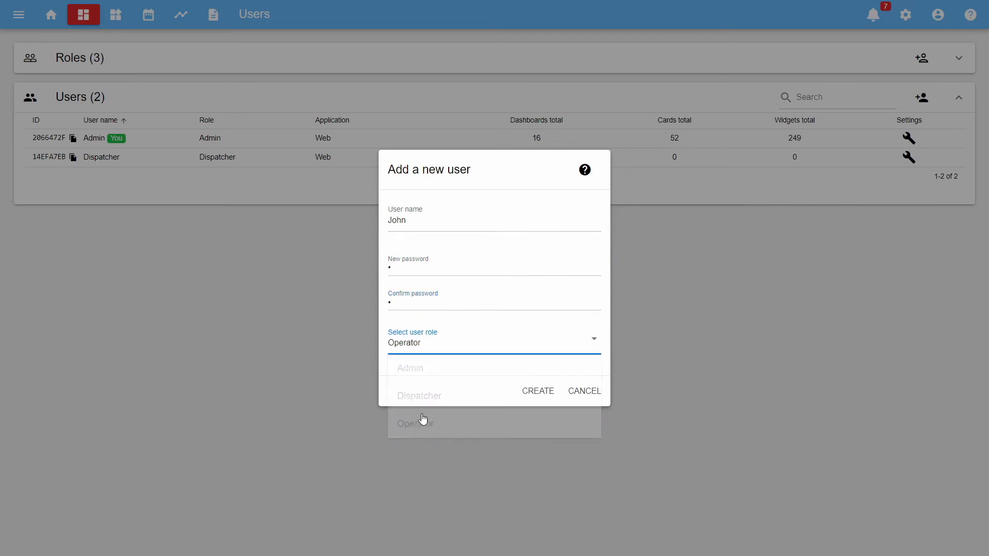
pyautogui.click(536, 392)
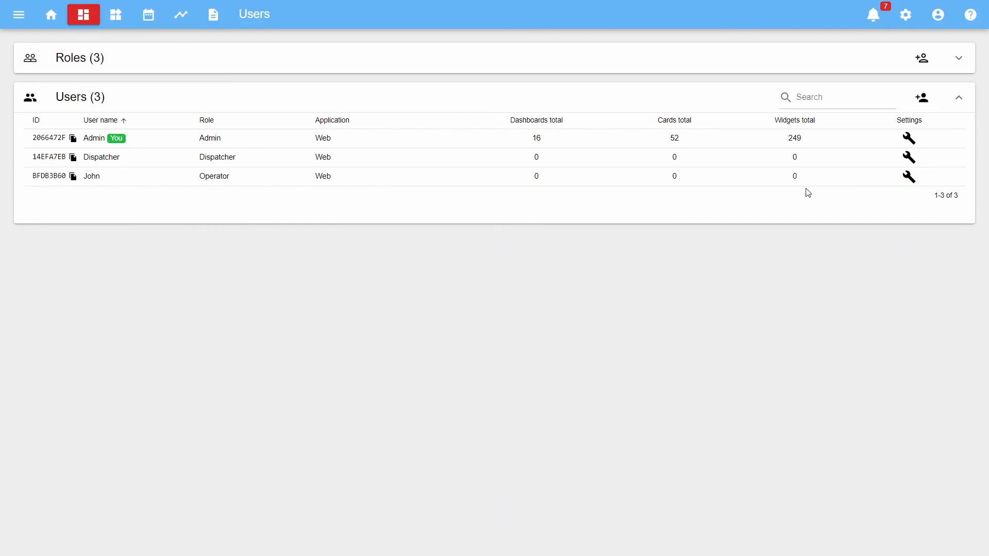
# Import the user settings from Web / Admin into the new Operator user and collapse the Users section.
pyautogui.click(909, 179)
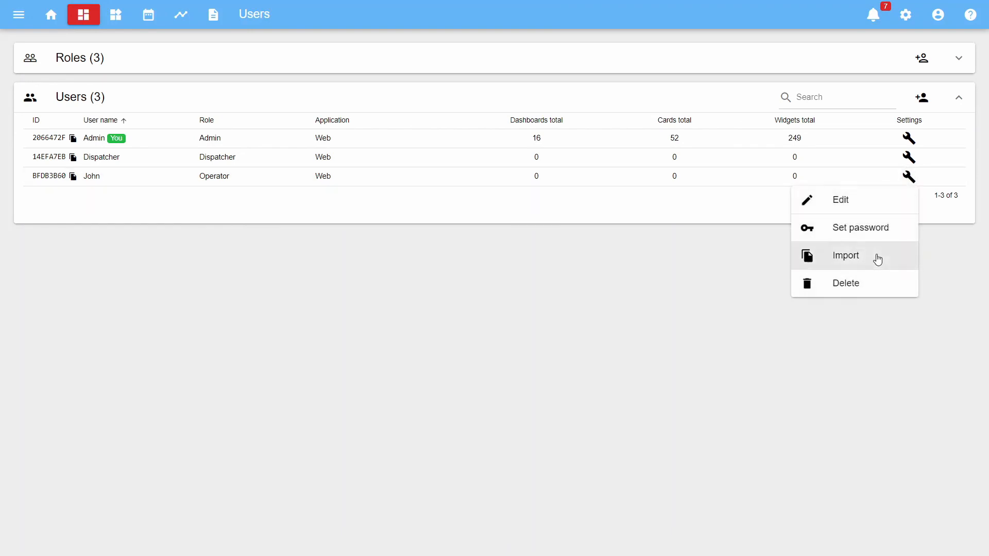
pyautogui.click(877, 258)
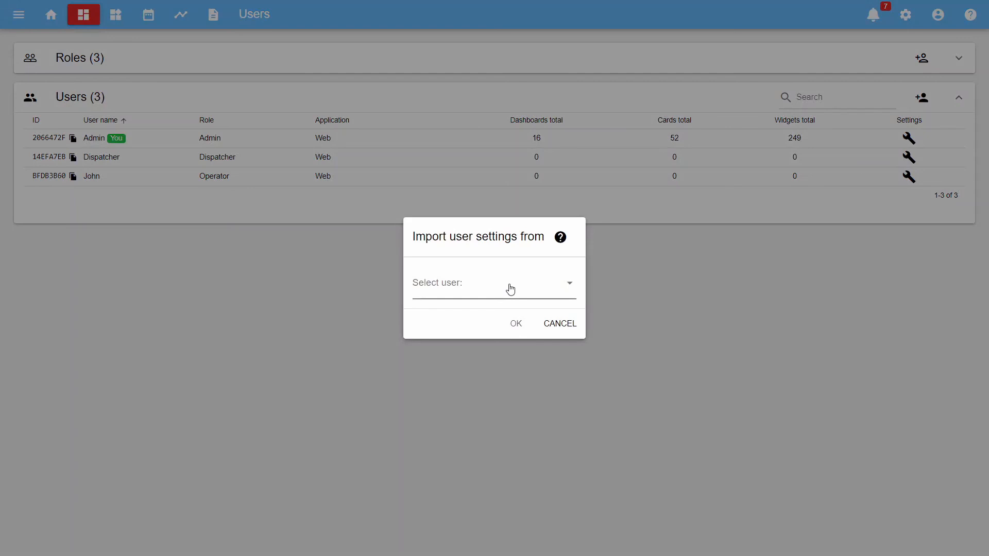
pyautogui.click(510, 289)
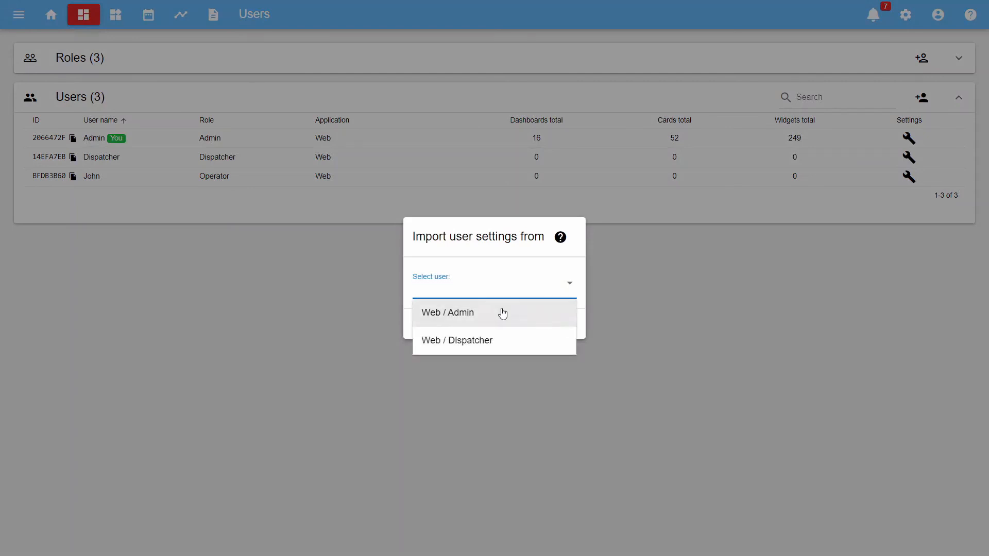
pyautogui.click(502, 315)
pyautogui.click(521, 334)
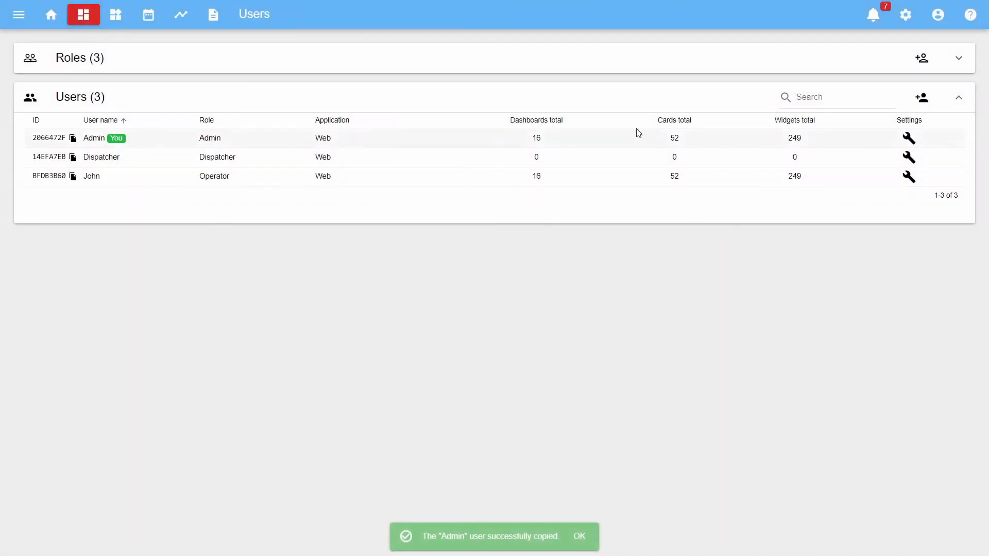
pyautogui.click(596, 99)
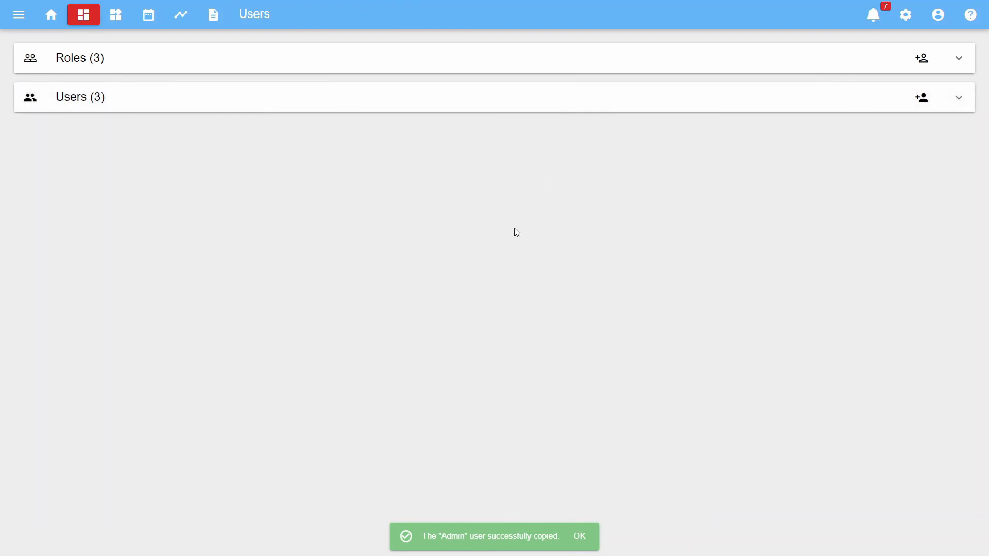